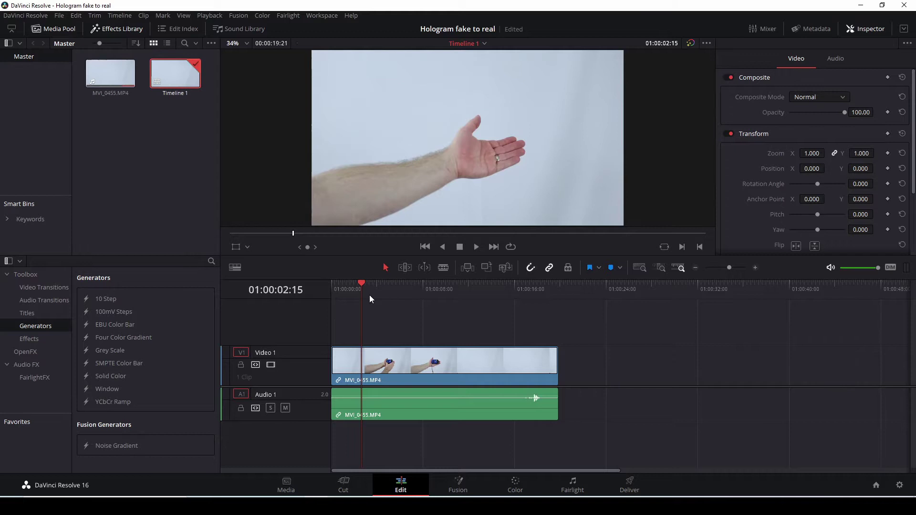
Duplicate the MVI_0455.MP4 clip and place the copy on a second video track directly above the original.
left_click(362, 282)
left_click_drag(362, 282, 434, 297)
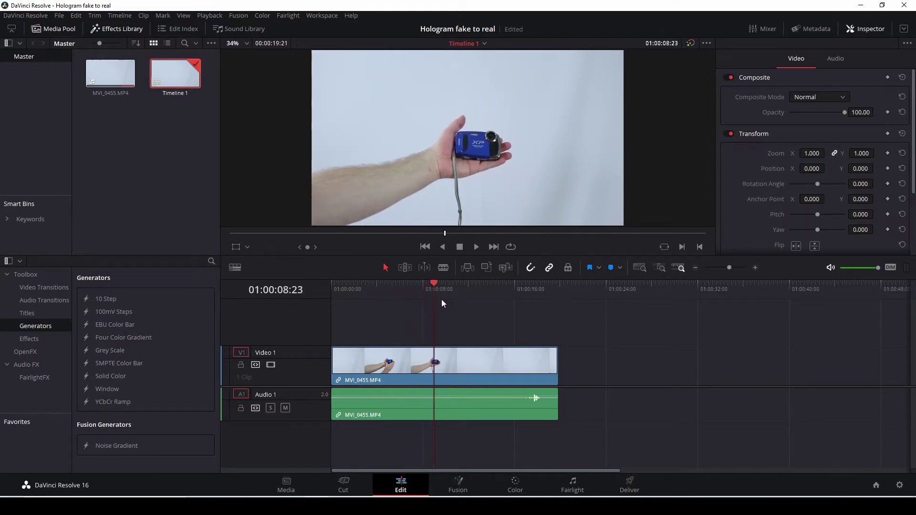
left_click_drag(433, 282, 465, 299)
left_click(413, 364)
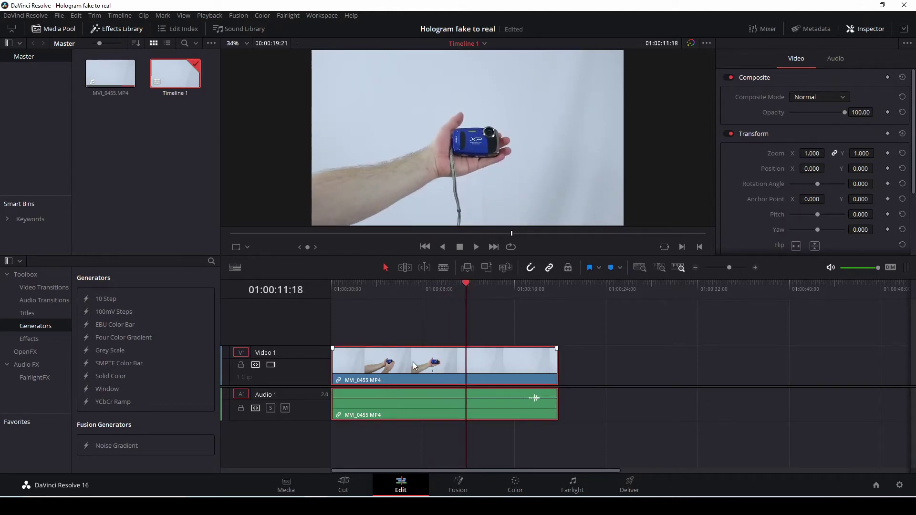
key("ctrl+c")
left_click(575, 305)
key("ctrl+v")
left_click_drag(626, 373, 376, 329)
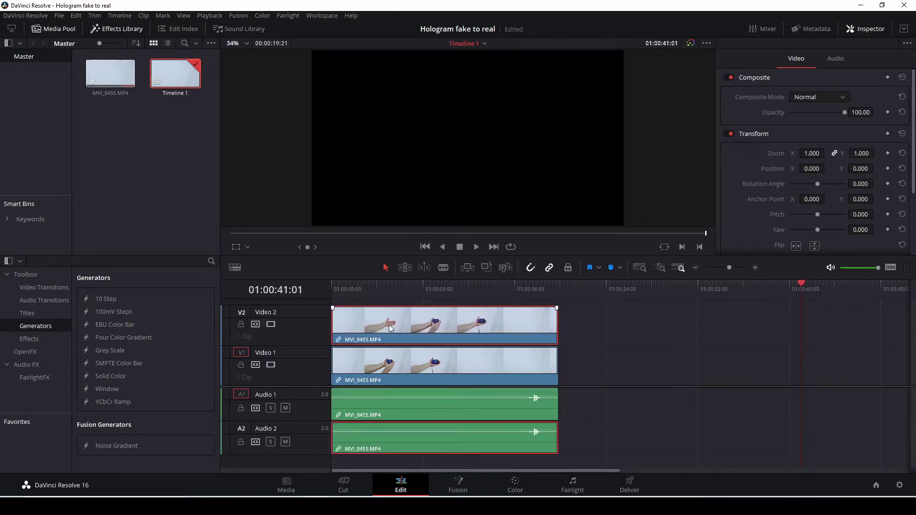
Freeze the Video 2 copy from 01:00:08:15 onward, where the camera rests on the open hand.
left_click(411, 289)
left_click(426, 289)
left_click_drag(425, 283, 430, 286)
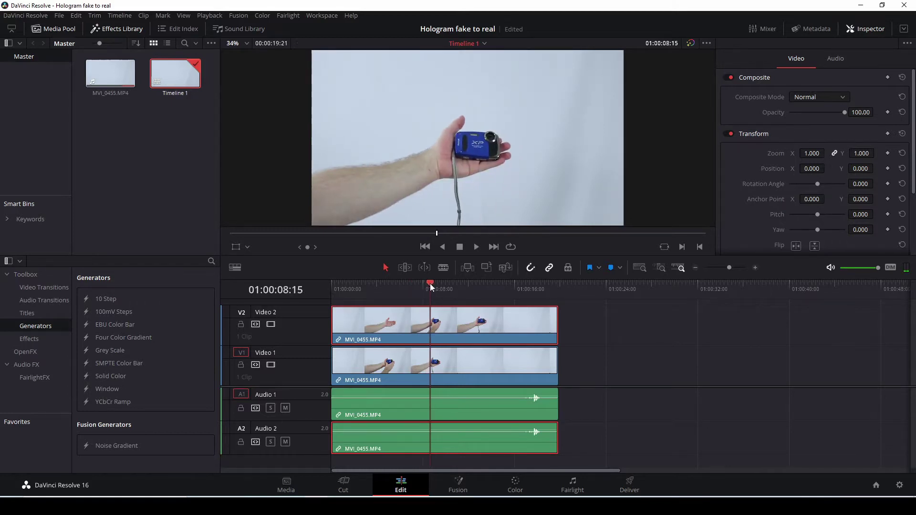
right_click(434, 319)
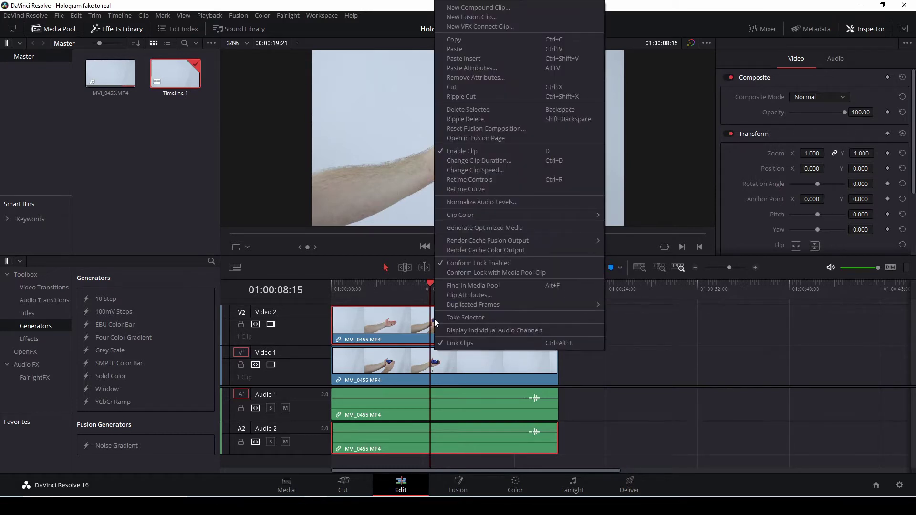
right_click(451, 323)
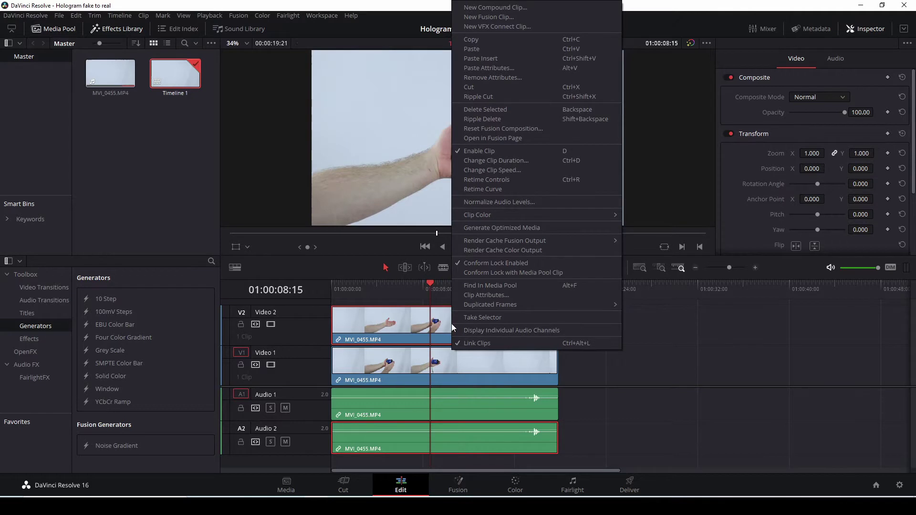
left_click(519, 170)
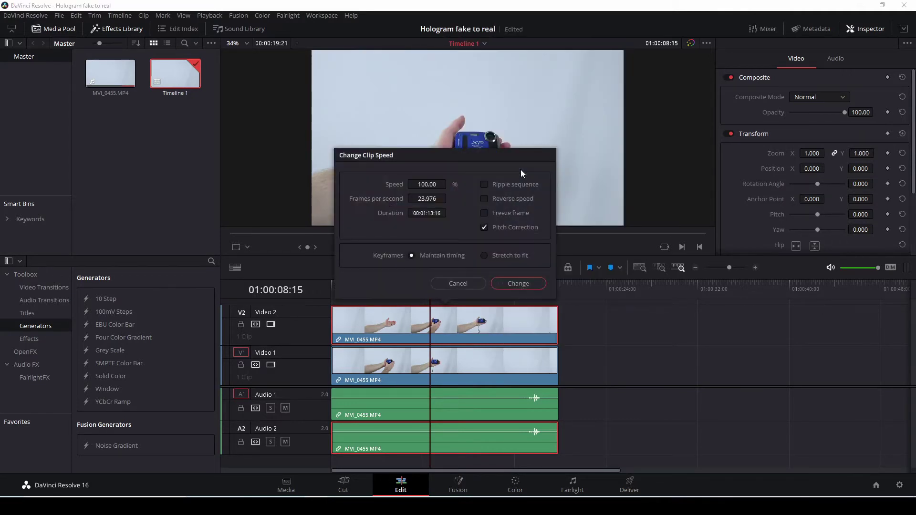
left_click(511, 213)
left_click(519, 283)
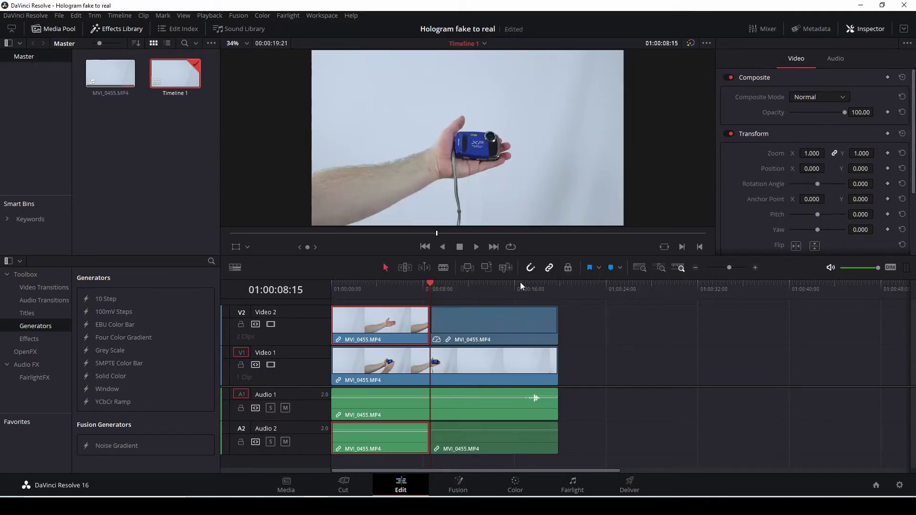
left_click(412, 292)
mouse_move(402, 284)
left_mouse_down()
mouse_move(380, 285)
mouse_move(404, 284)
left_mouse_up()
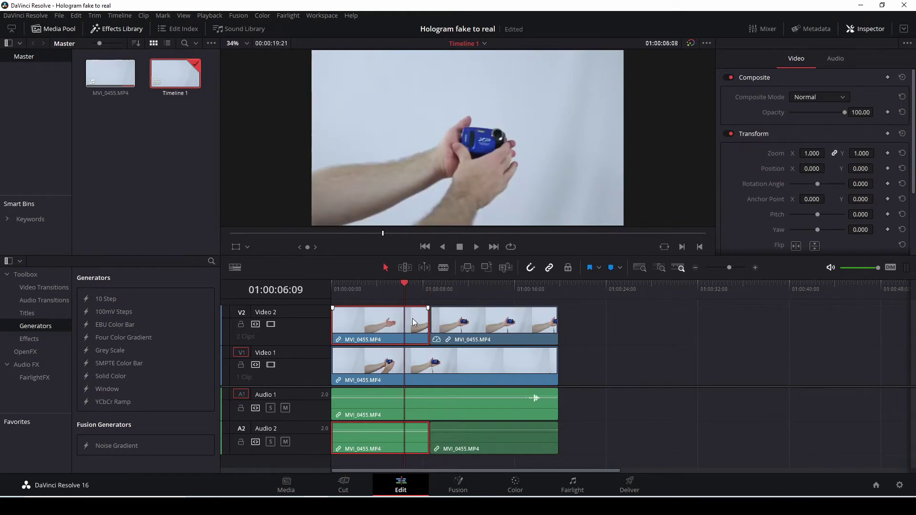
key("Delete")
left_click(76, 16)
left_click(88, 22)
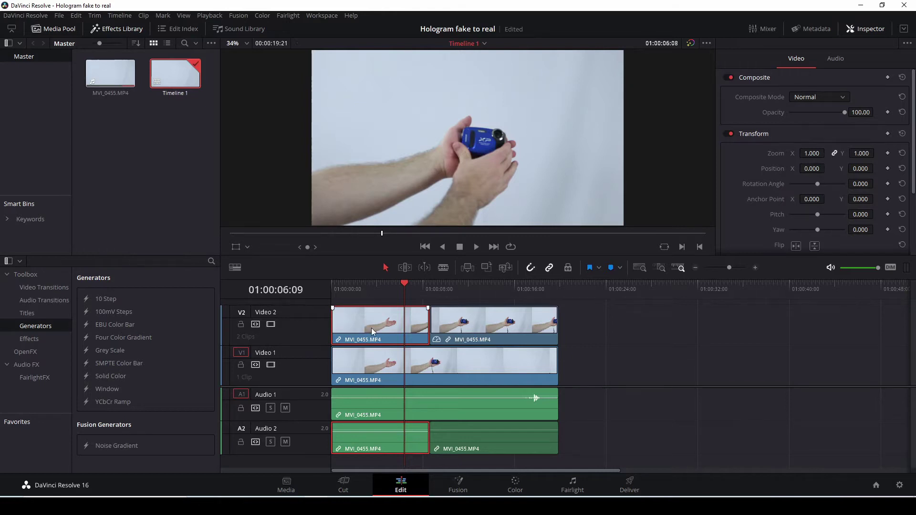
Delete the unfrozen first part on Video 2, leaving the gap, and park the playhead over the frozen clip at 01:00:09:18.
key("BackSpace")
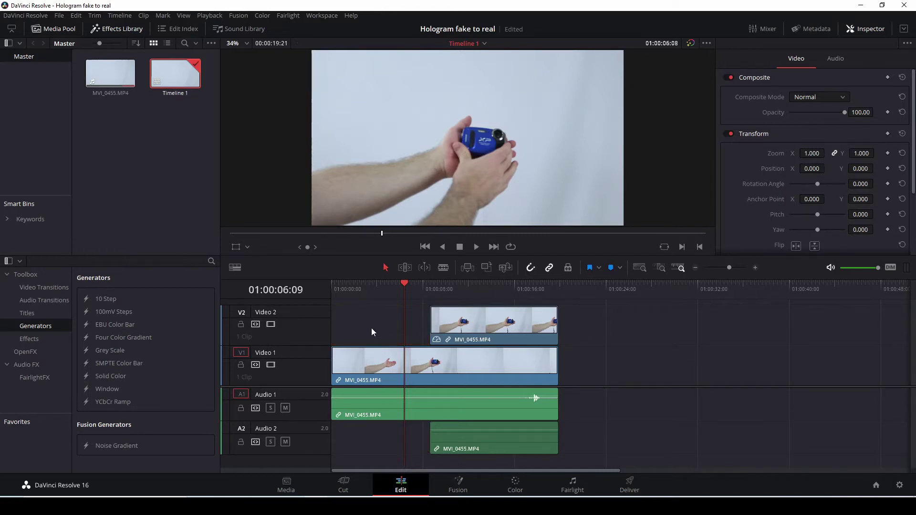
left_click(453, 328)
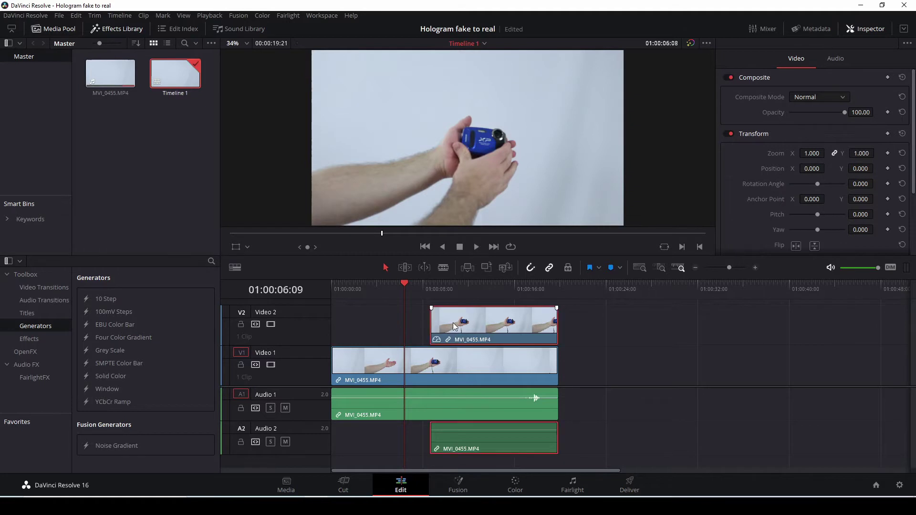
left_click(441, 292)
mouse_move(441, 285)
left_mouse_down()
mouse_move(499, 289)
mouse_move(443, 285)
left_mouse_up()
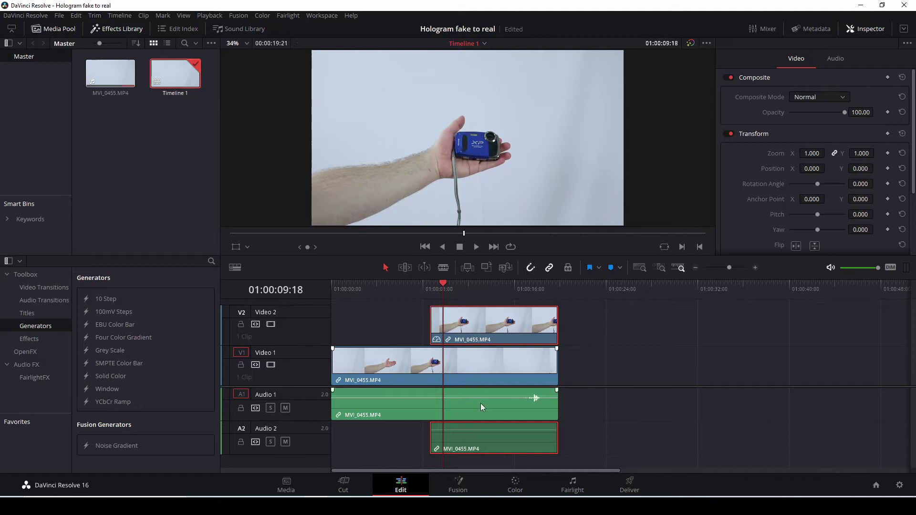
Add an alpha output to the frozen clip's node graph on the Color page and connect node 01's alpha to it.
left_click(516, 483)
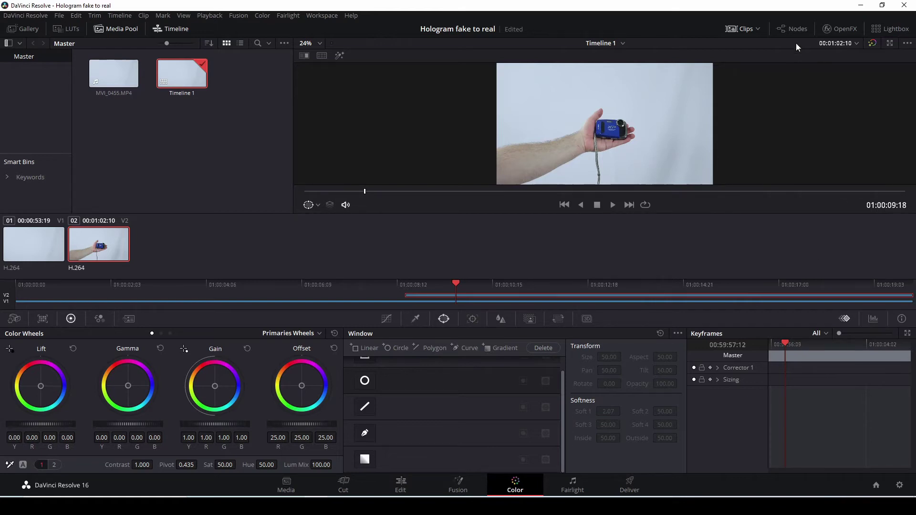
left_click(790, 30)
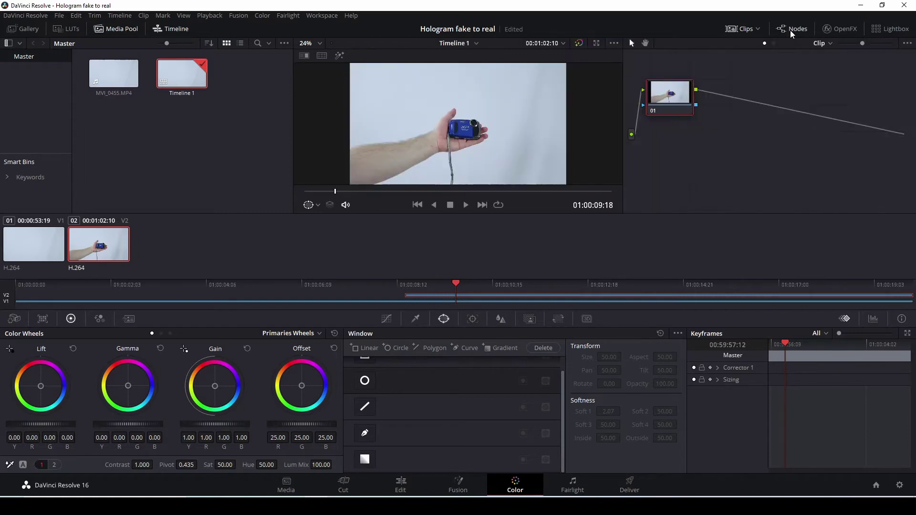
mouse_move(687, 111)
left_mouse_down()
mouse_move(689, 133)
mouse_move(677, 103)
left_mouse_up()
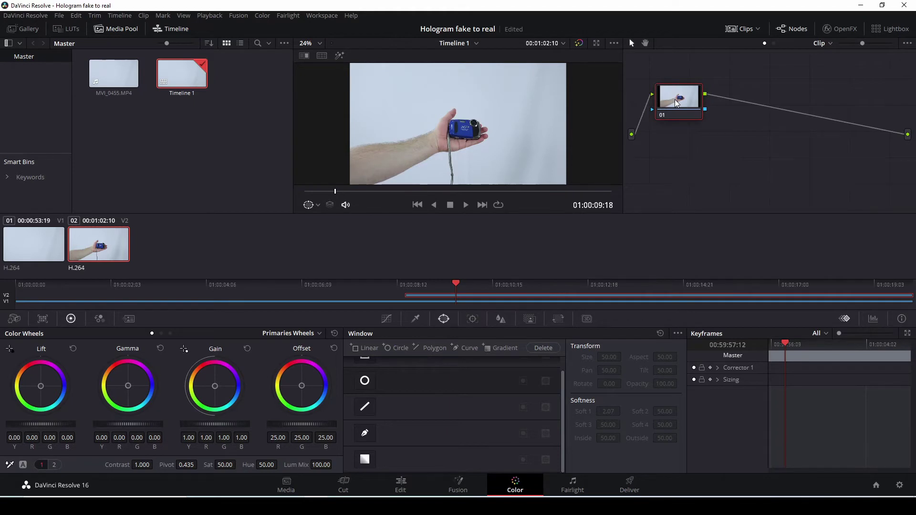
right_click(710, 150)
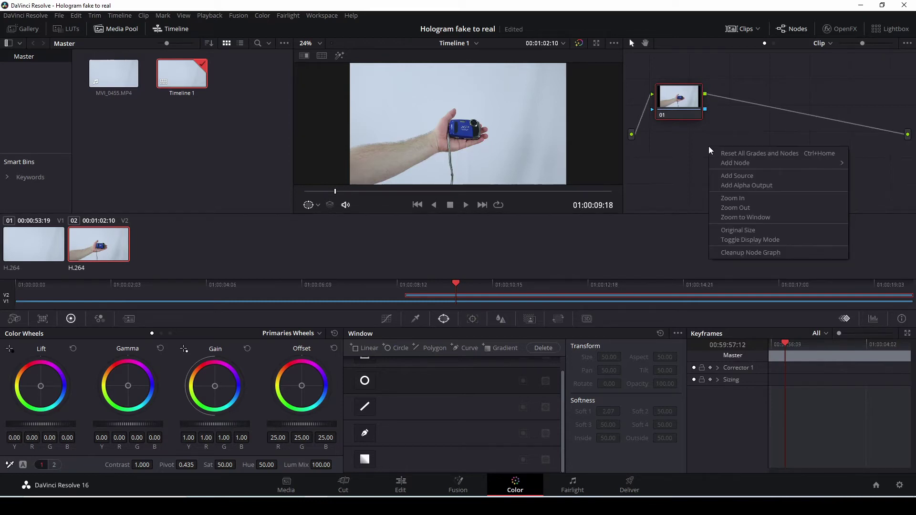
left_click(786, 186)
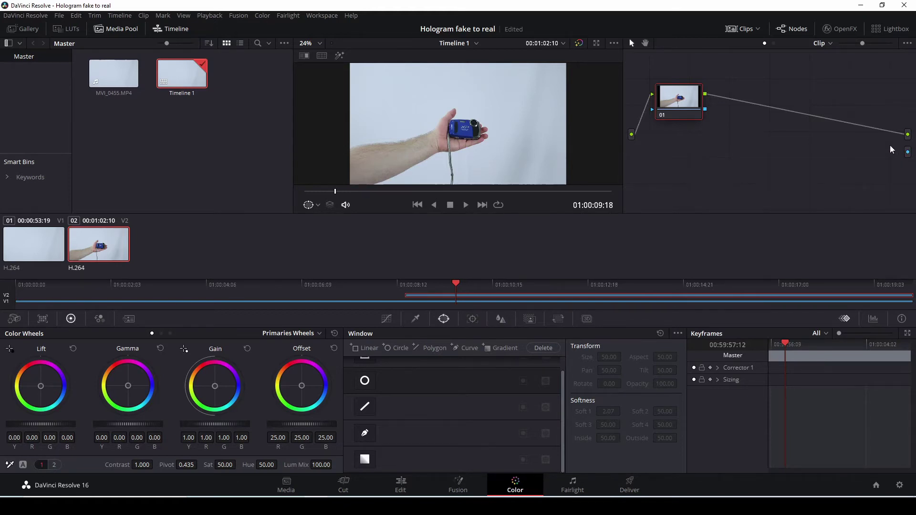
left_click_drag(705, 110, 907, 152)
Trace a closed curve window around the blue camera so only the camera is kept from the frozen clip.
scroll(461, 133, "up", 1)
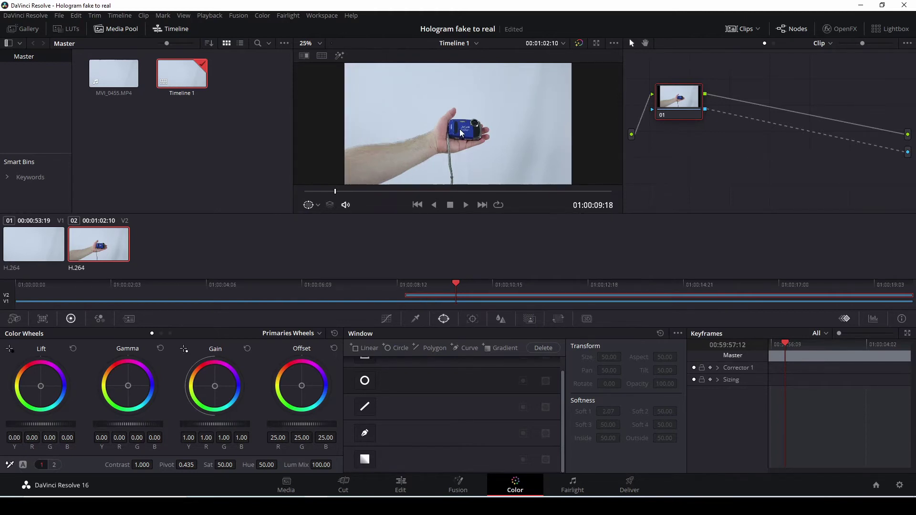
scroll(461, 133, "up", 5)
scroll(461, 133, "up", 3)
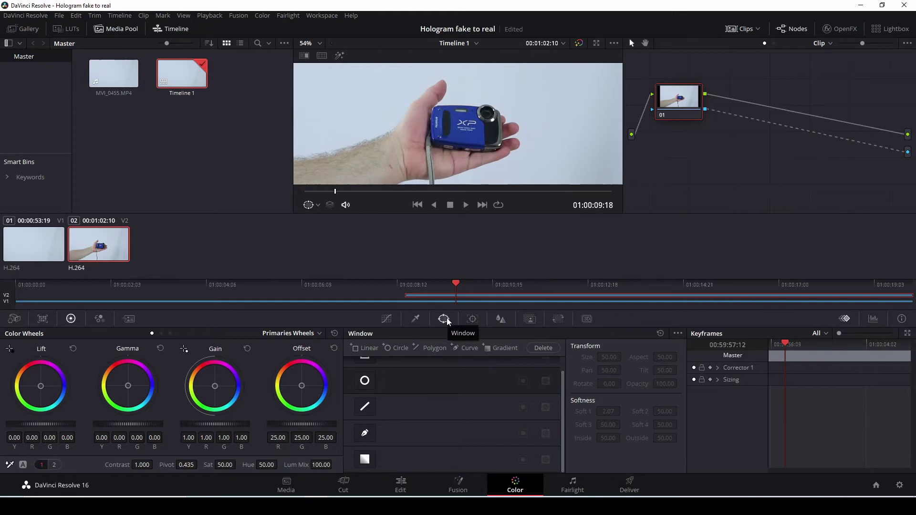
left_click(371, 437)
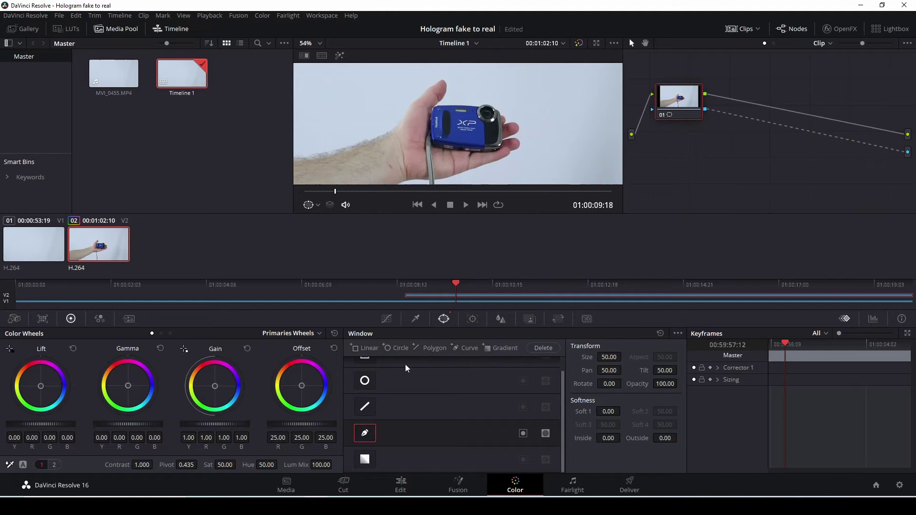
left_click(434, 146)
left_click(444, 149)
mouse_move(453, 154)
left_mouse_down()
mouse_move(499, 151)
mouse_move(507, 134)
mouse_move(499, 111)
mouse_move(443, 106)
mouse_move(429, 129)
mouse_move(433, 146)
left_mouse_up()
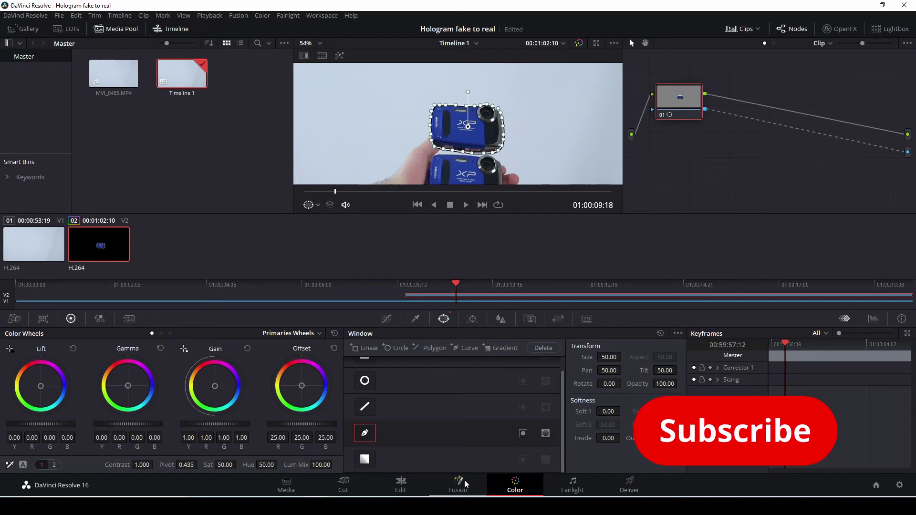
Return to the Edit page, move the masked clip to the start of Video 2 and set its opacity to 60.87.
left_click(401, 484)
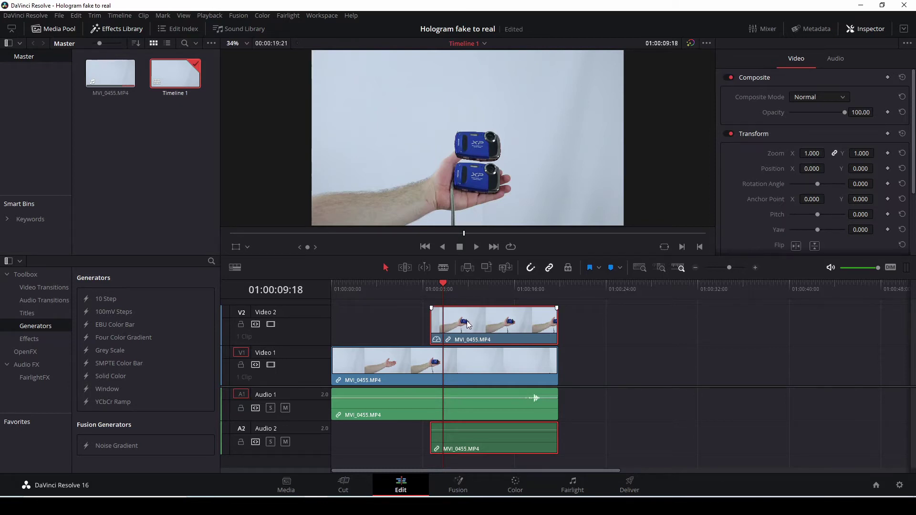
left_click_drag(489, 327, 403, 328)
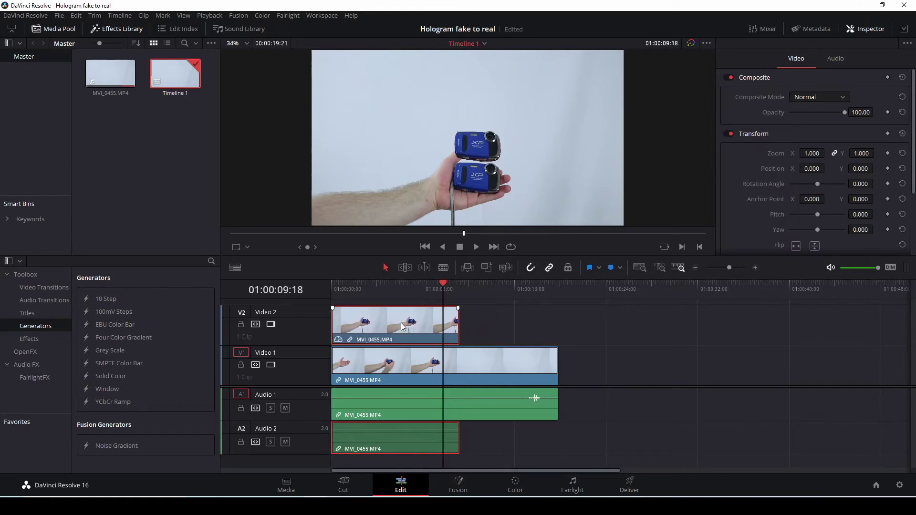
left_click_drag(844, 113, 824, 116)
Split the Video 1 clip at 01:00:04:13, while the hand is still empty.
left_click(427, 288)
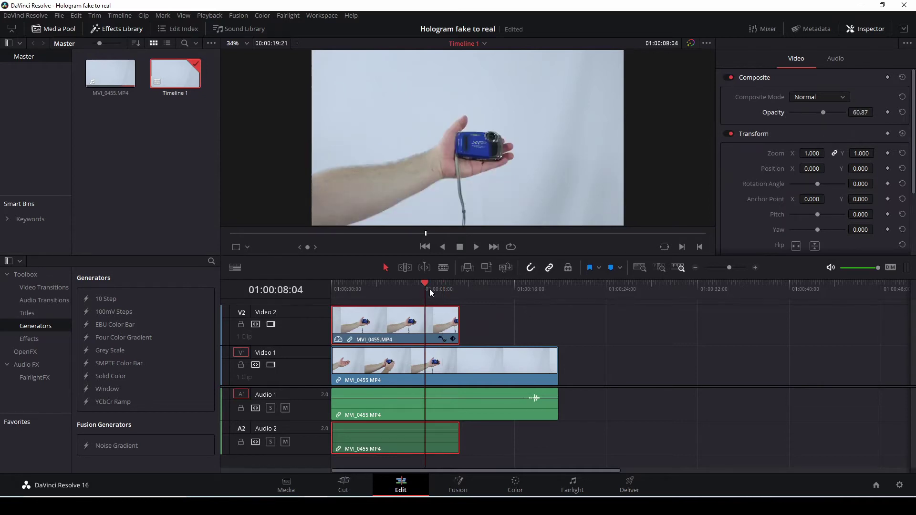
left_click_drag(423, 283, 383, 290)
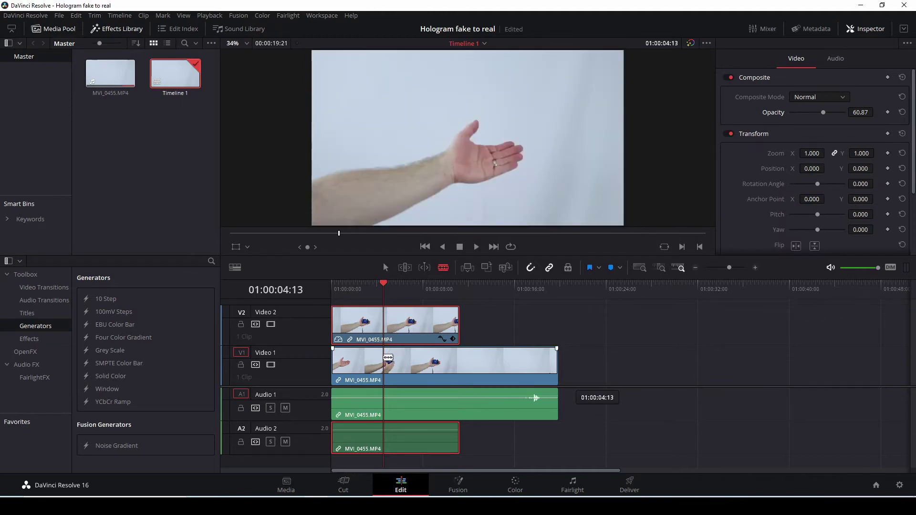
left_click(388, 358)
key("a")
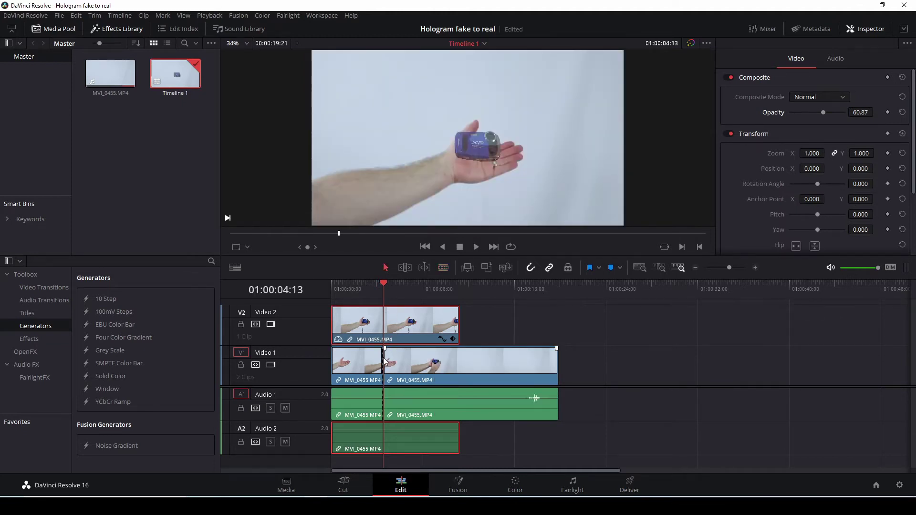
Split the Video 1 clip again at 01:00:09:05 and ripple delete the section between the two cuts.
left_click_drag(391, 283, 437, 297)
key("b")
left_click(438, 359)
key("a")
left_click(409, 369)
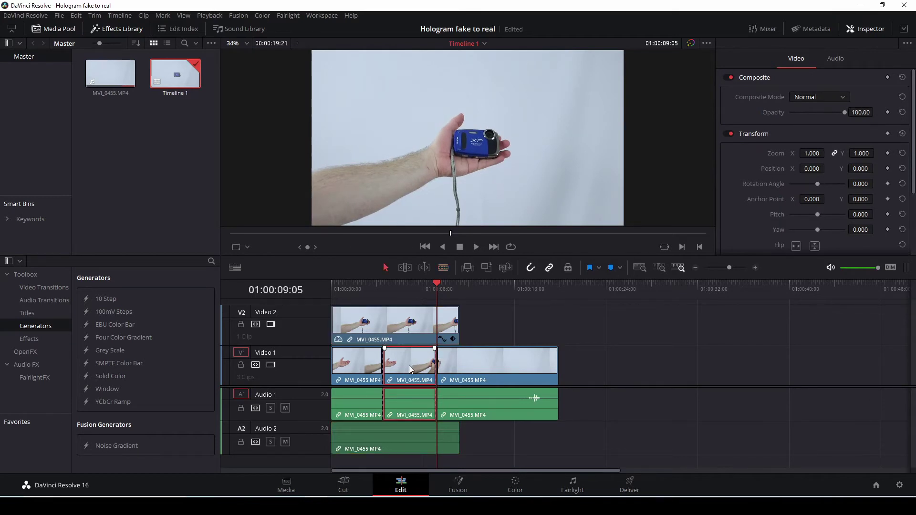
key("Delete")
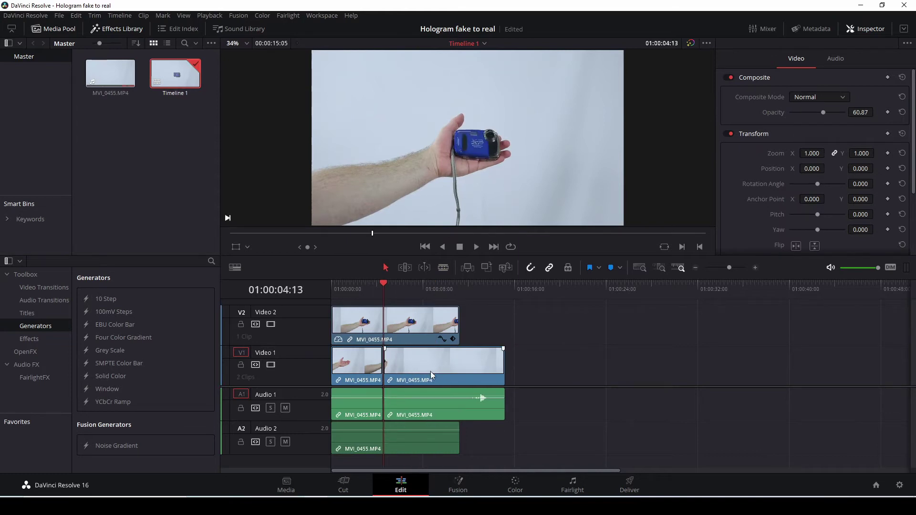
Play through the cut on Video 1 and trim about 12 frames from the start of the second clip, keeping the clips adjoining.
left_click(334, 287)
key("space")
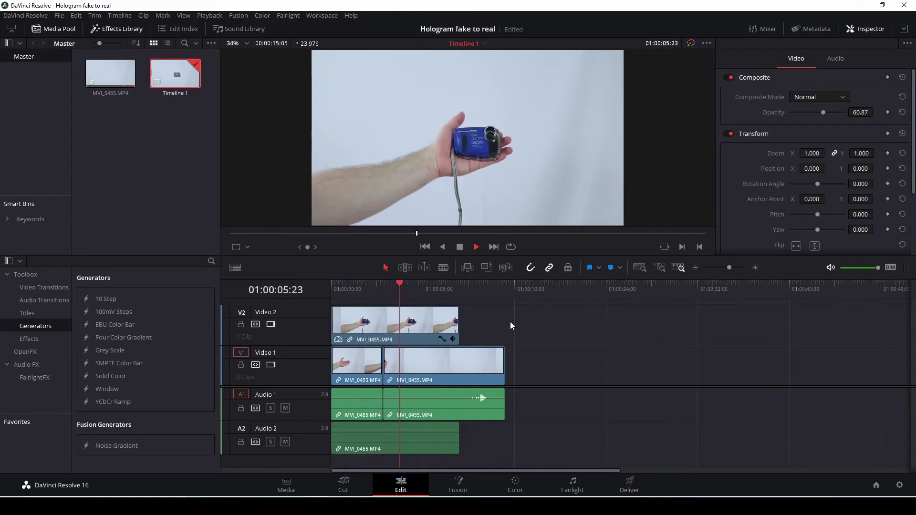
key("space")
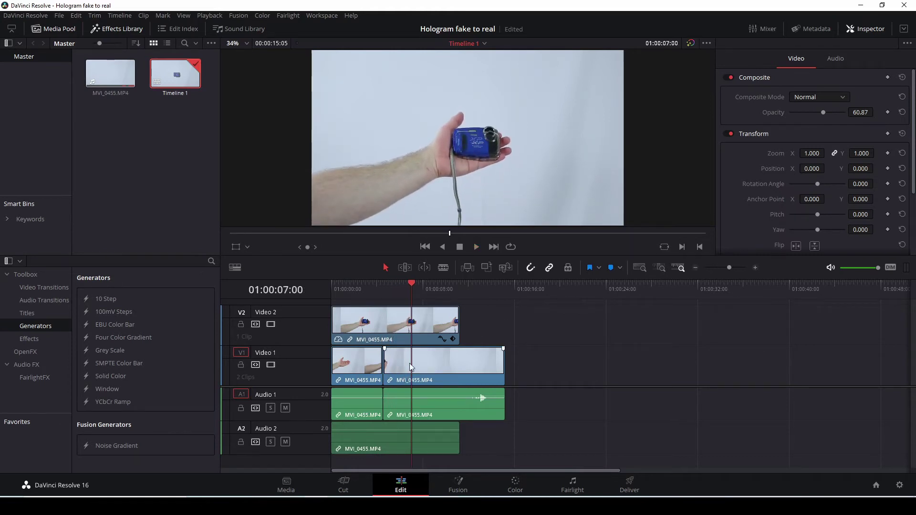
left_click(386, 361)
left_click_drag(393, 363, 399, 362)
left_click(754, 267)
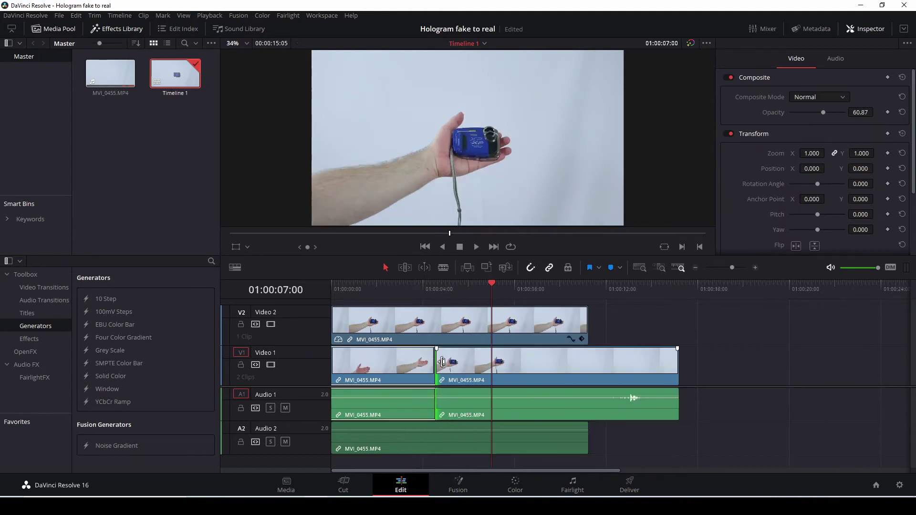
left_click(445, 285)
key("space")
key("space")
left_click_drag(522, 366, 511, 365)
Raise the semi-transparent camera above the hand by setting the Video 2 clip's position to X 20 and Y 370.
left_click(417, 286)
left_click(439, 317)
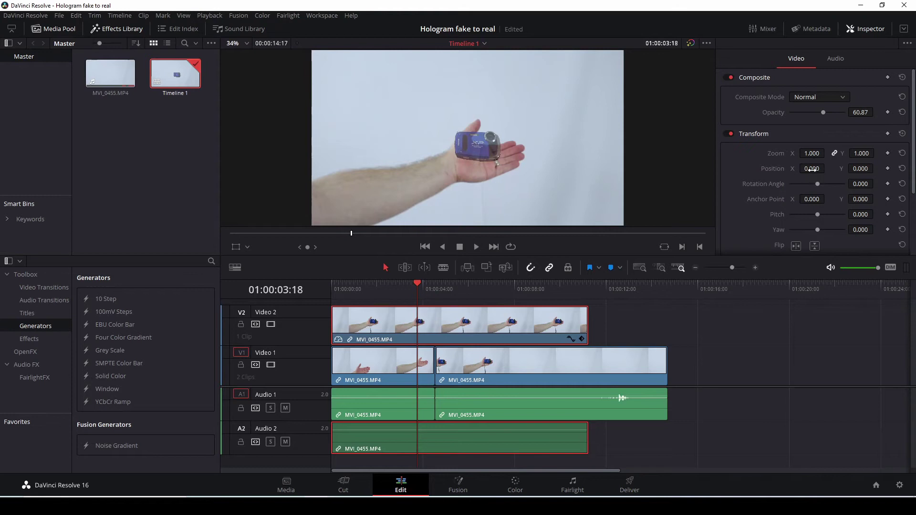
left_click_drag(811, 168, 888, 168)
left_click(448, 289)
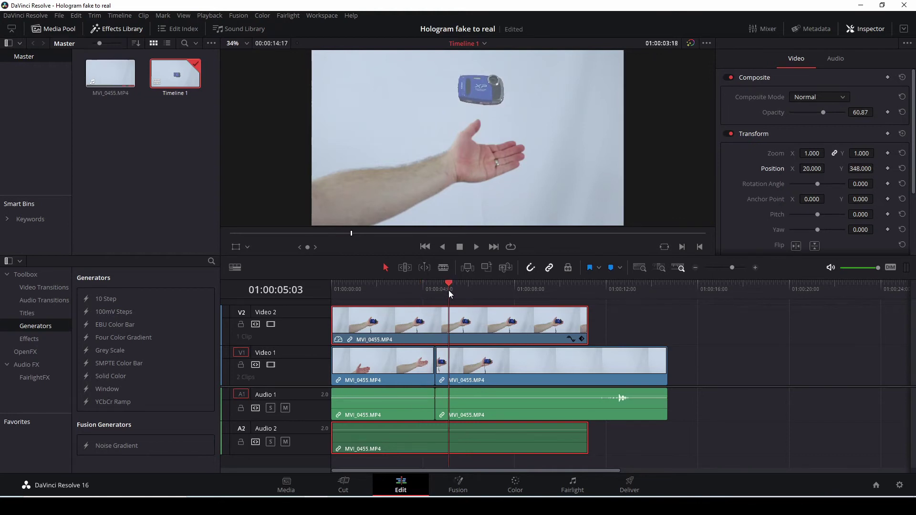
left_click_drag(857, 173, 795, 180)
left_click_drag(405, 289, 376, 288)
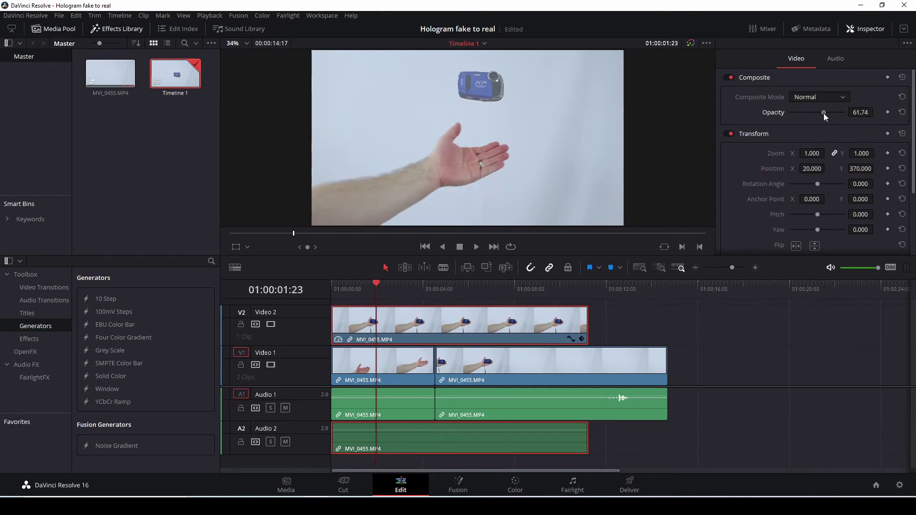
Set the Video 2 clip's opacity to 100 and add a position keyframe at 01:00:01:23.
left_click_drag(823, 113, 851, 118)
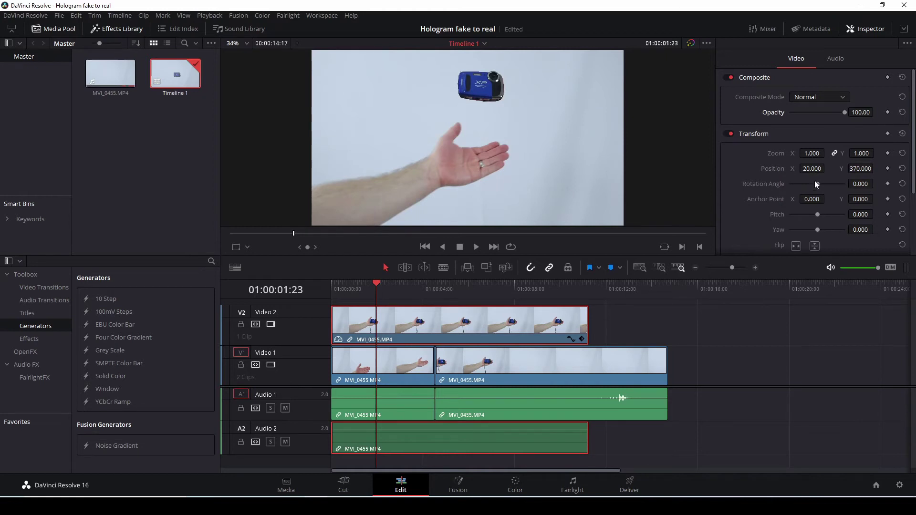
left_click(888, 169)
Advance a few frames and keyframe the floating camera slightly lower by setting its Y position to 325.
key("Right")
key("Right")
key("Right")
key("Right")
key("Right")
key("Right")
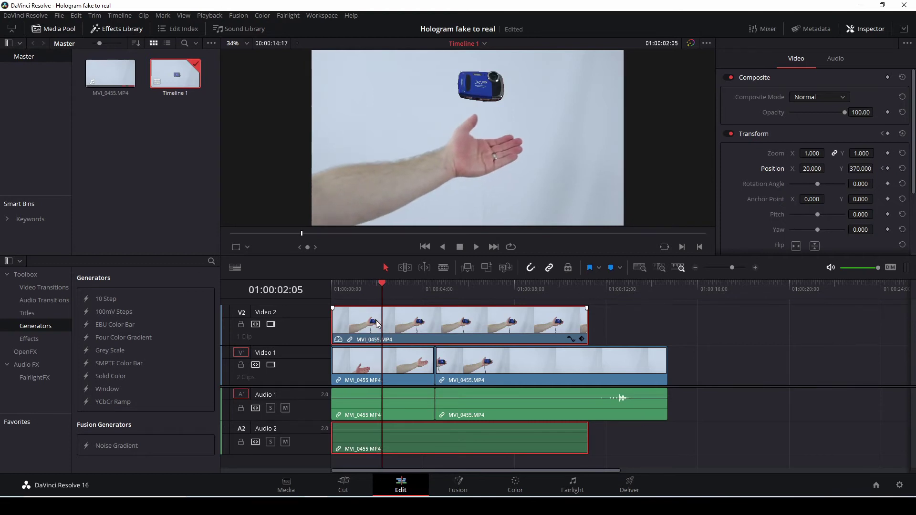
left_click_drag(860, 169, 876, 169)
Keyframe the floating camera's position over the following frames so that it reaches X 87 and Y 376.
key("Right")
key("Right")
key("Right")
key("Right")
key("Right")
key("Right")
key("Right")
key("Right")
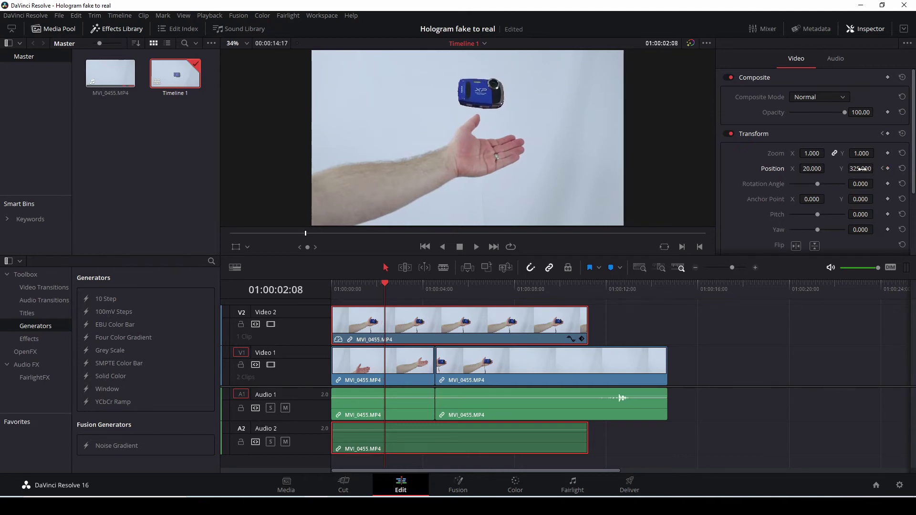
left_click_drag(862, 168, 888, 168)
key("Right")
key("Right")
key("Right")
key("Right")
key("Right")
left_click_drag(817, 170, 837, 168)
Advance to 01:00:03:12 and add a position keyframe that holds the camera at X 87 and Y 376.
key("Right")
key("Right")
key("Right")
key("Right")
key("Right")
key("Right")
key("Right")
key("Right")
key("Right")
key("Right")
key("Right")
key("Right")
key("Right")
key("Right")
key("Right")
key("Right")
key("Right")
key("Right")
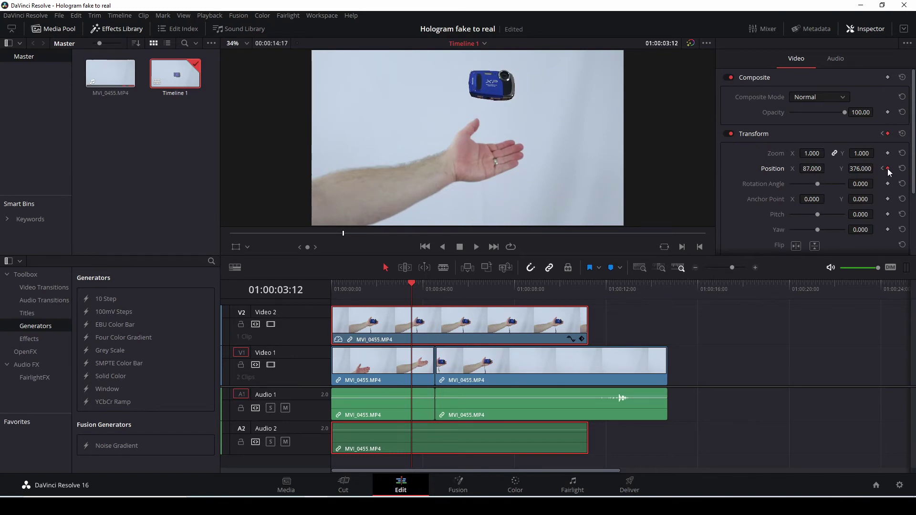
Keyframe the floating camera's position down to X 65 and Y 357 over the frames after 01:00:03:12.
key("Right")
key("Right")
key("Right")
key("Right")
key("Right")
left_click_drag(874, 167, 853, 169)
key("Right")
key("Right")
key("Right")
key("Right")
key("Right")
key("Right")
key("Right")
key("Right")
key("Right")
left_click_drag(854, 168, 817, 169)
Examine the frames just before the Video 1 cut one by one to find where the real camera appears.
key("Right")
key("Right")
key("Right")
key("Right")
key("Right")
key("Right")
key("Right")
key("Right")
key("Right")
key("Right")
key("Right")
key("Left")
key("Left")
key("Left")
key("Left")
key("Left")
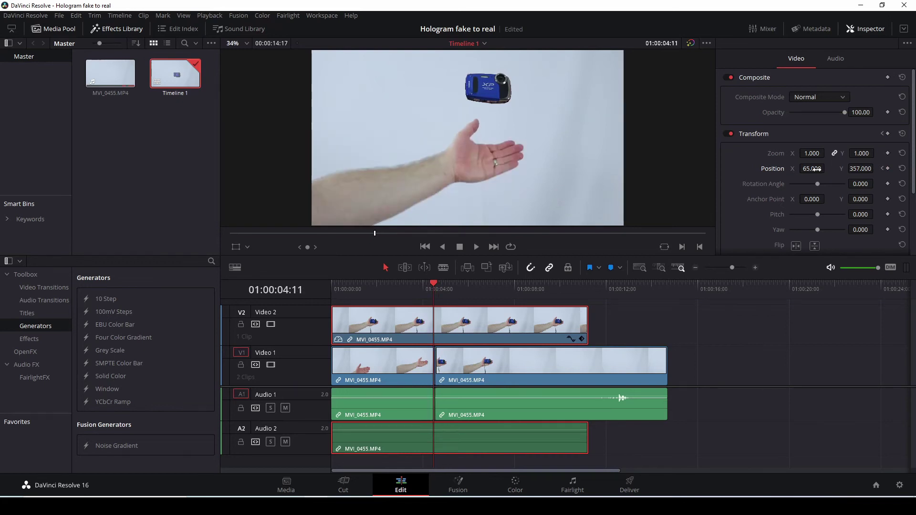
key("Left")
key("Left")
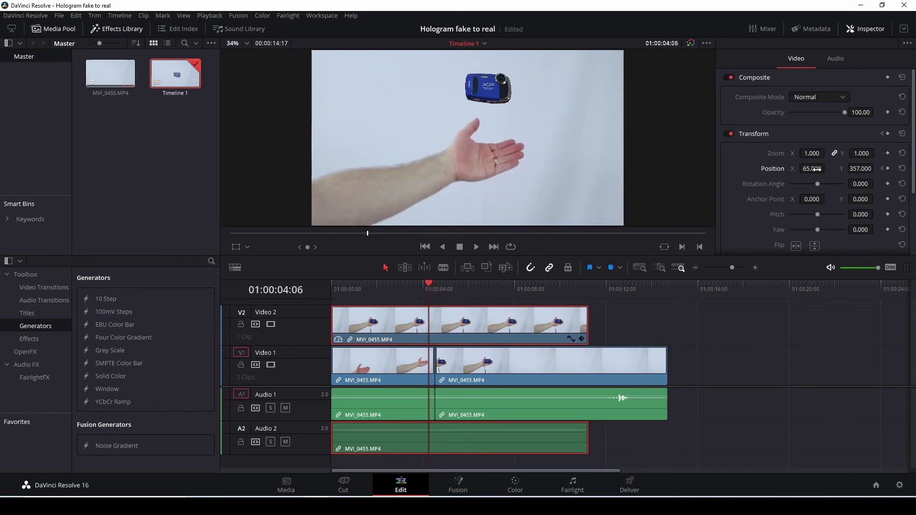
key("Right")
key("Right")
key("Right")
key("Right")
key("Right")
key("Right")
key("Right")
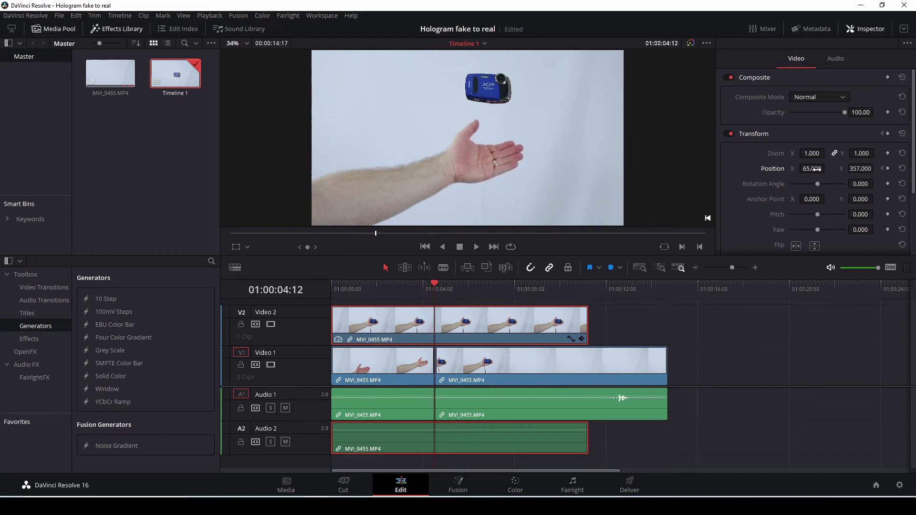
key("Left")
key("Left")
key("Left")
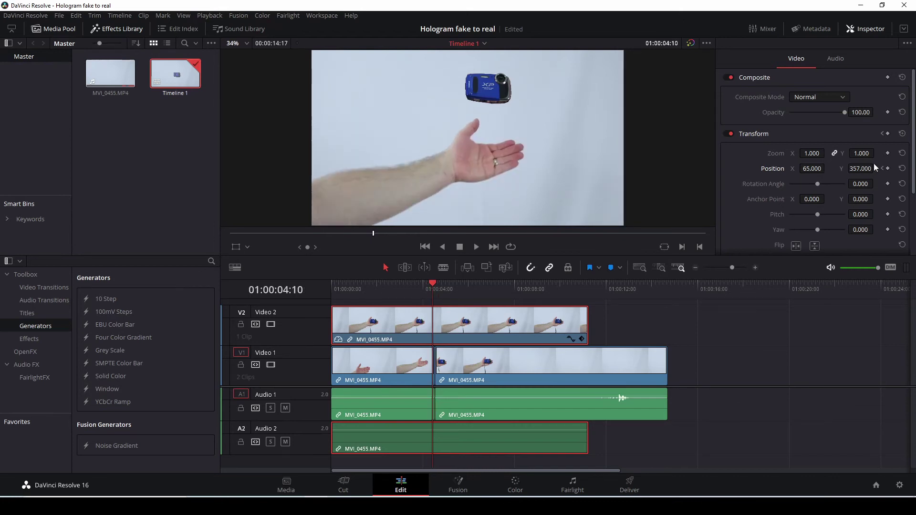
key("Left")
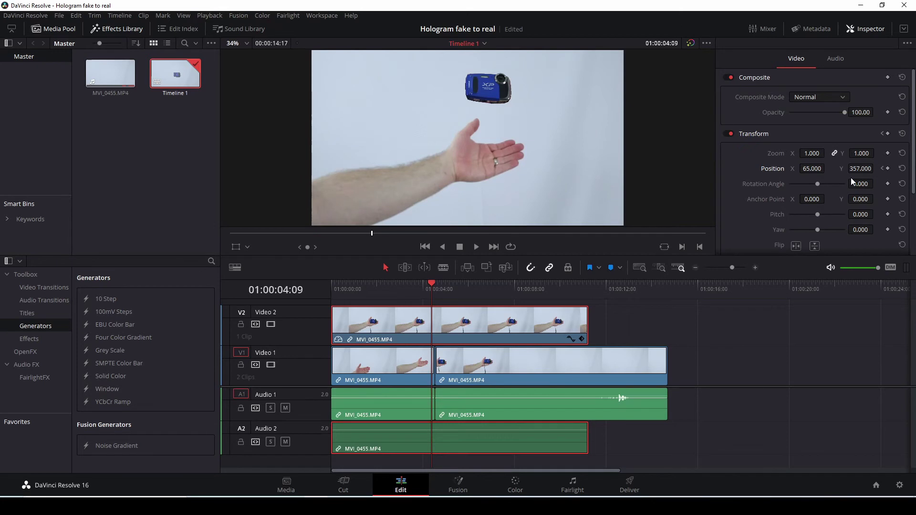
At 01:00:04:13, align the masked camera with the real one using a position keyframe at X -1, Y -194, and play back the move.
key("Right")
key("Right")
key("Right")
key("Right")
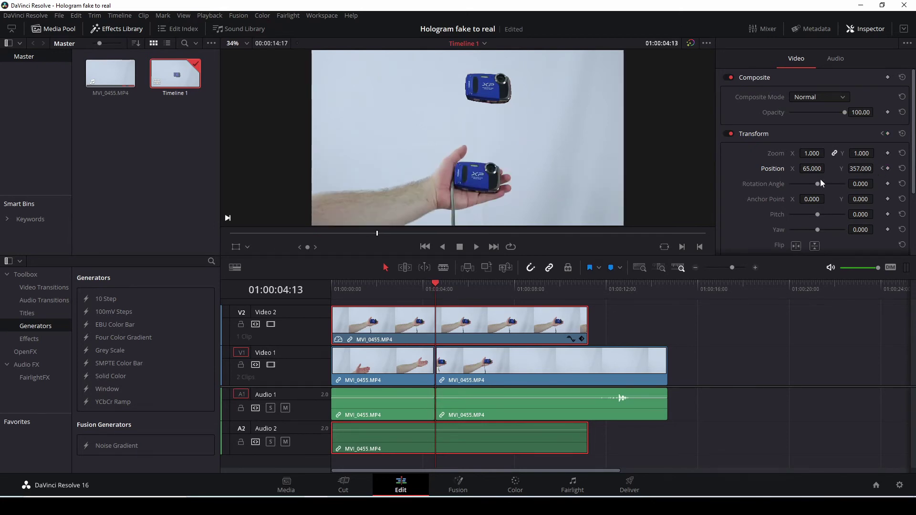
left_click_drag(811, 168, 793, 168)
left_click_drag(853, 168, 796, 168)
left_click_drag(861, 169, 856, 169)
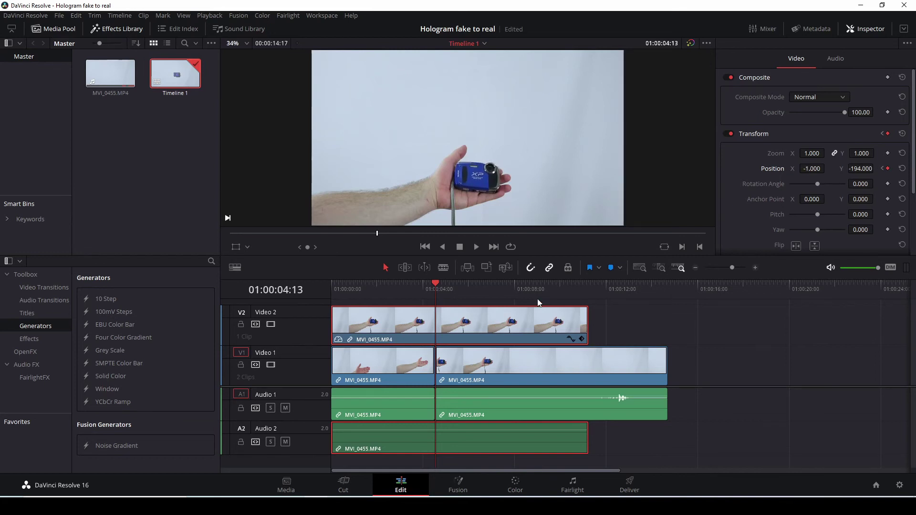
left_click(392, 294)
key("space")
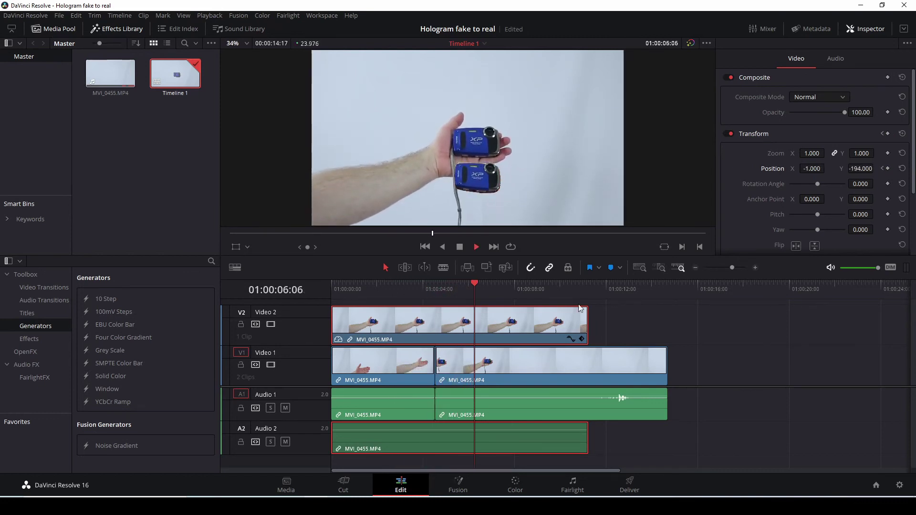
Split the Video 2 clip at 01:00:04:15 and delete the part after the split.
left_click(421, 293)
key("space")
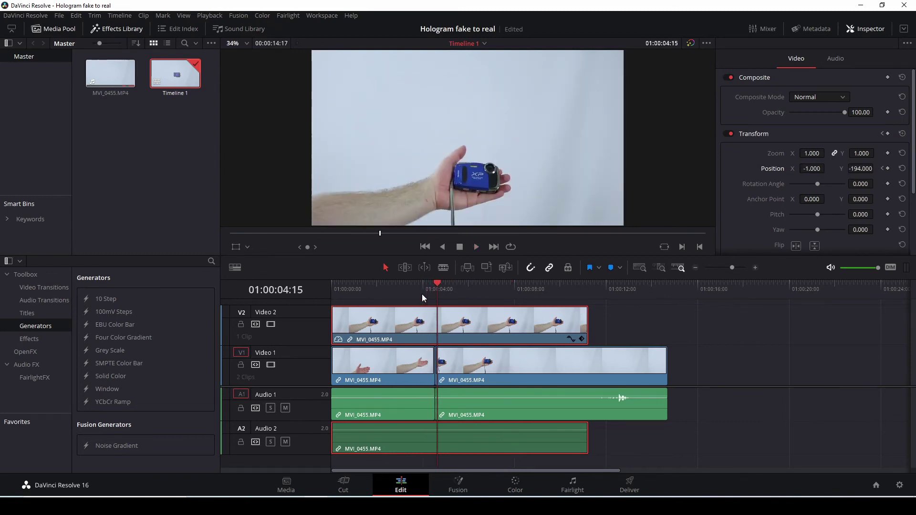
key("b")
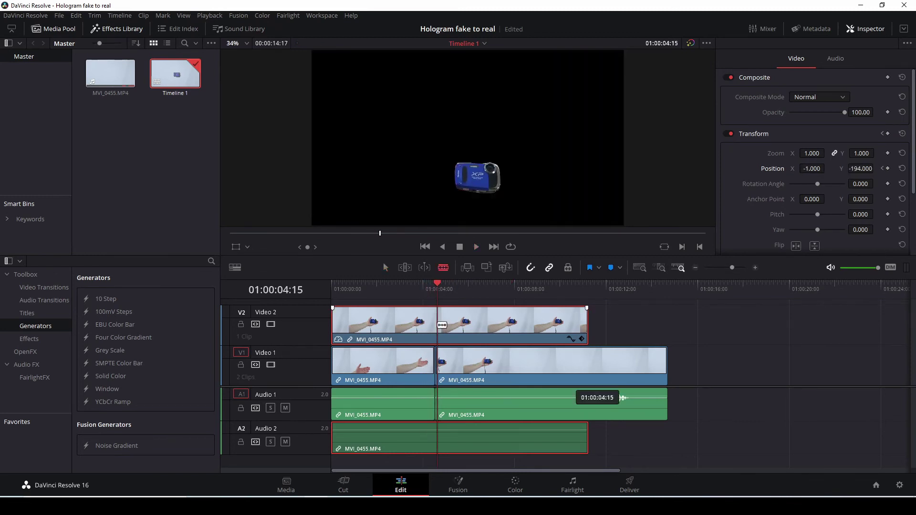
left_click(442, 325)
key("a")
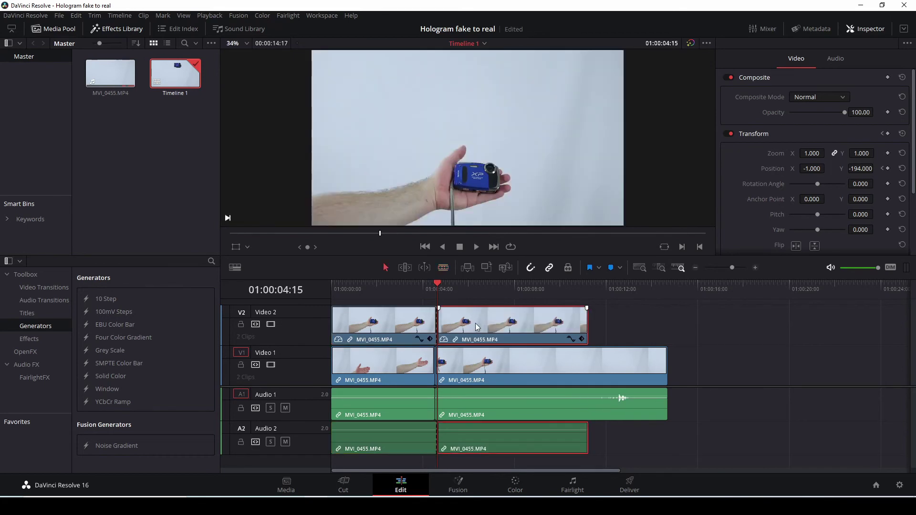
key("Delete")
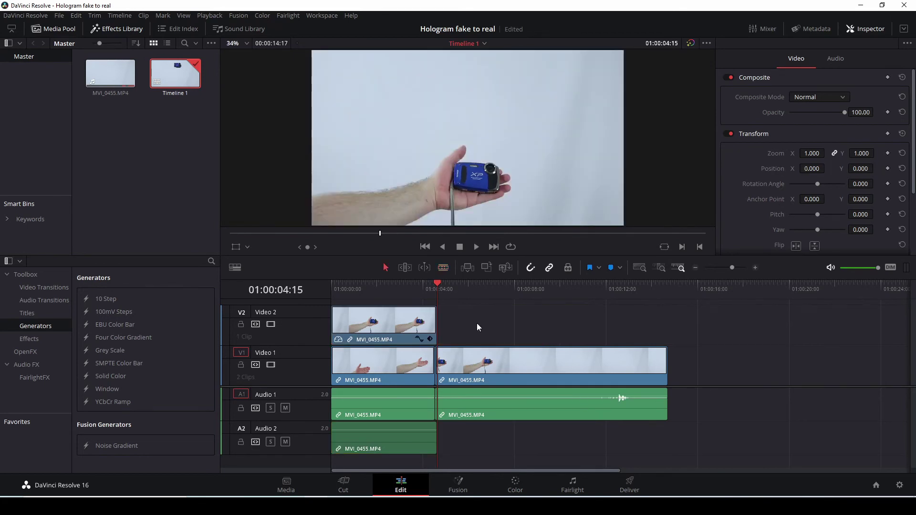
Play the timeline through the transition to check how the floating camera becomes the real one.
left_click(380, 289)
key("space")
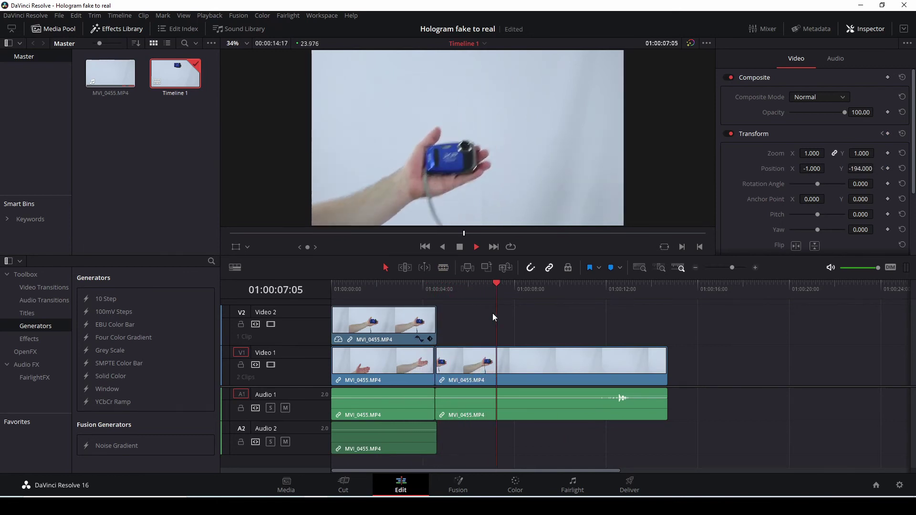
key("space")
On the Color page, tint the masked camera on Video 2 green with Offset at R -9.35, G 36.61, B 1.64.
left_click(398, 314)
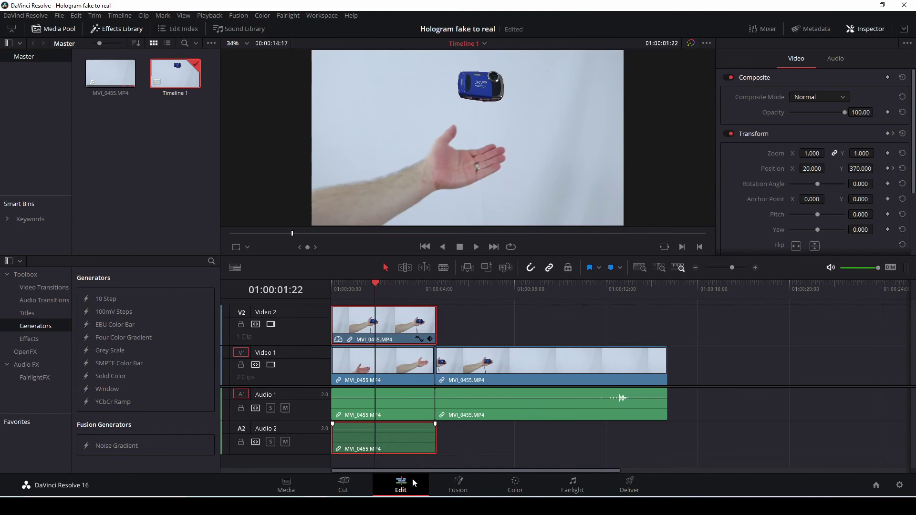
left_click(517, 487)
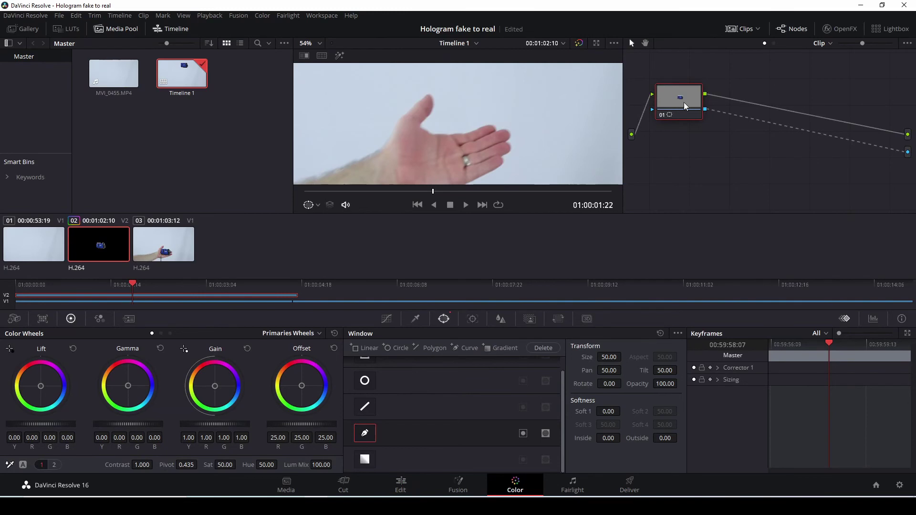
scroll(440, 168, "down", 3)
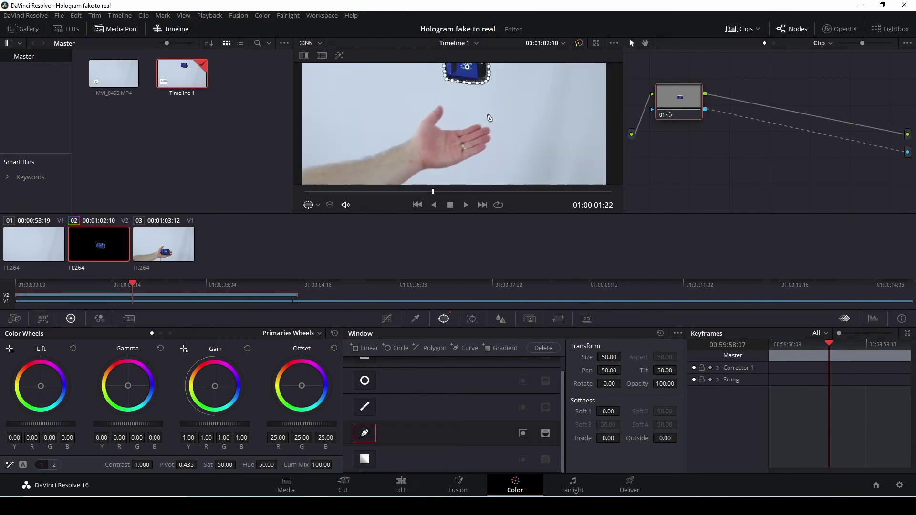
left_click_drag(487, 114, 481, 151)
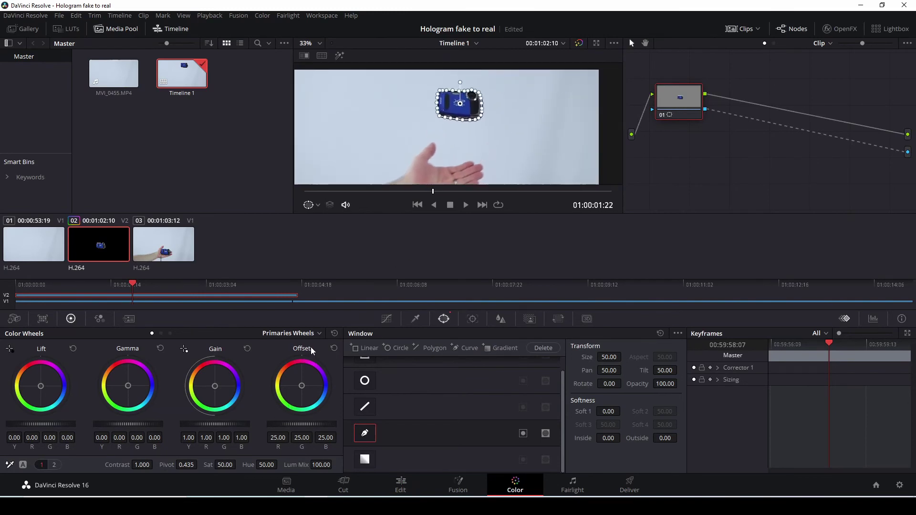
left_click_drag(301, 385, 292, 402)
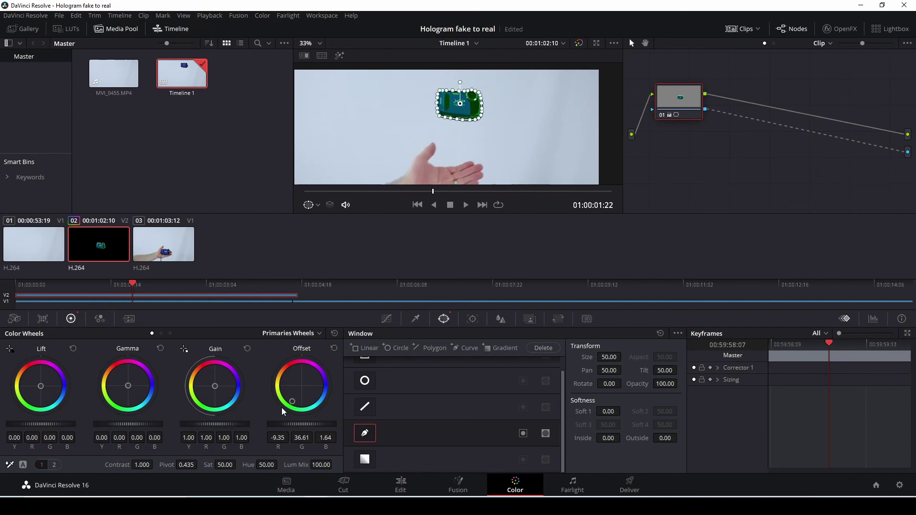
Strengthen the masked camera's green tint by setting Gain to R 0.18, G 1.30, B 0.40.
left_click(401, 484)
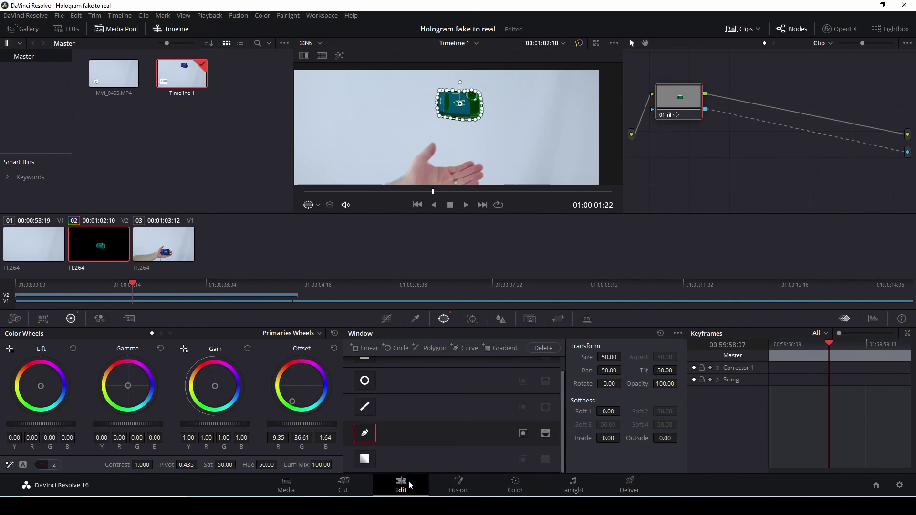
left_click(515, 484)
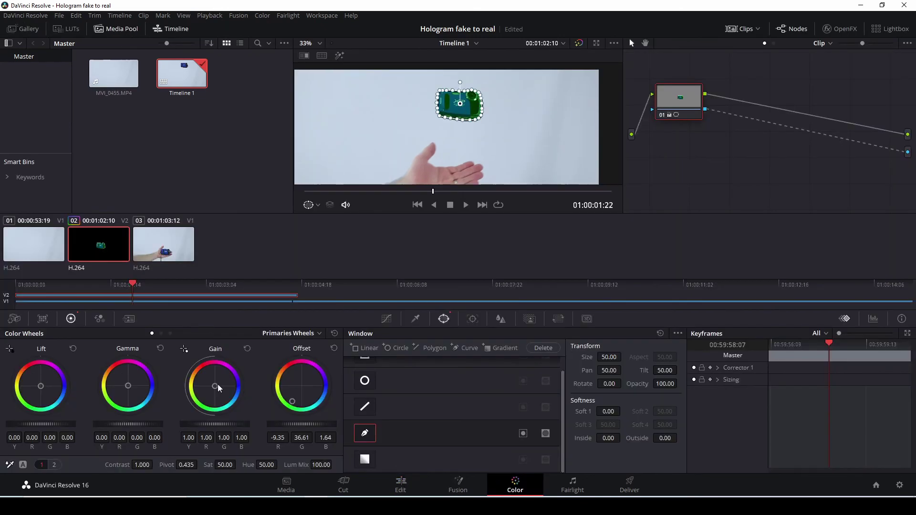
left_click_drag(215, 389, 206, 398)
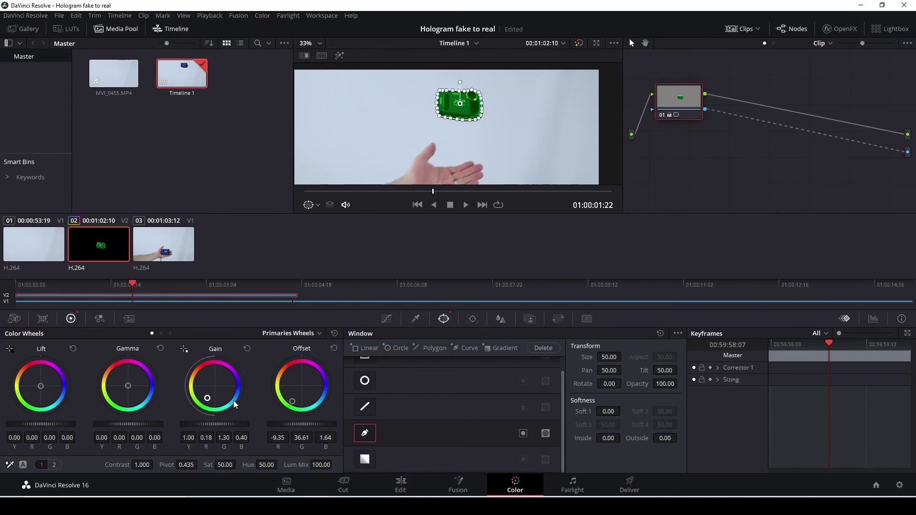
Back on the Edit page, apply the Scanlines OpenFX filter to the Video 2 clip.
left_click(401, 484)
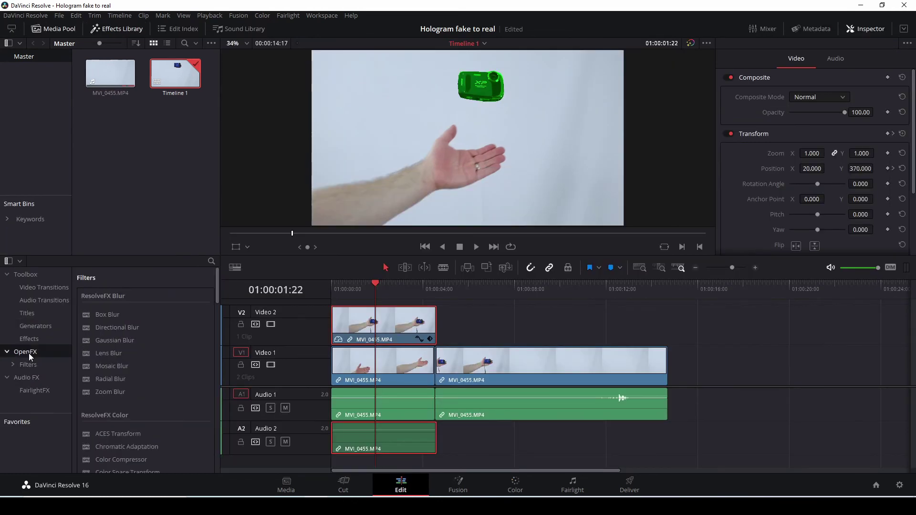
scroll(164, 395, "down", 10)
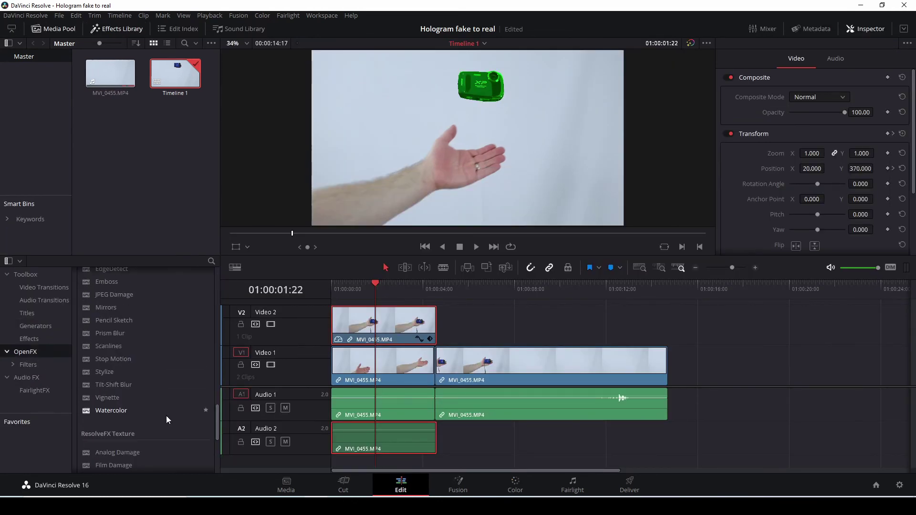
left_click_drag(113, 346, 385, 328)
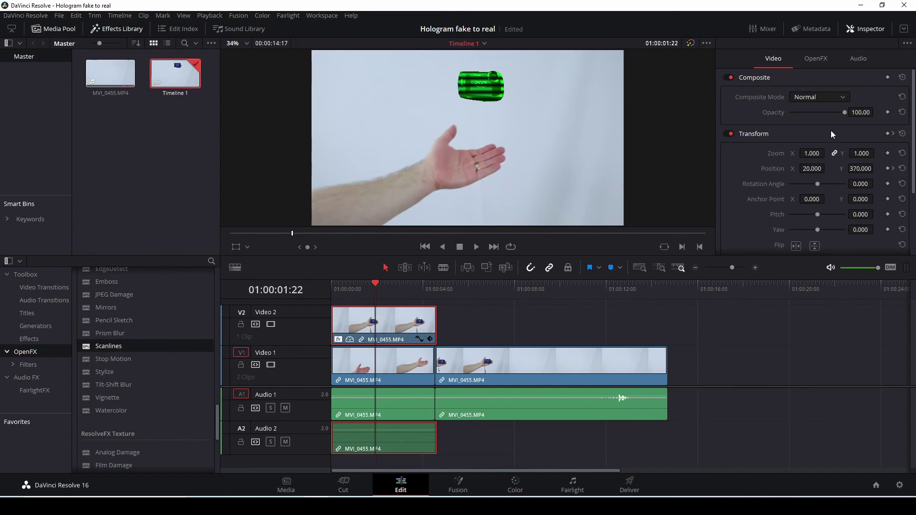
Set the Scanlines effect's line frequency to 8.73, line sharpness to 1.373 and line angle to 0.5.
left_click(818, 59)
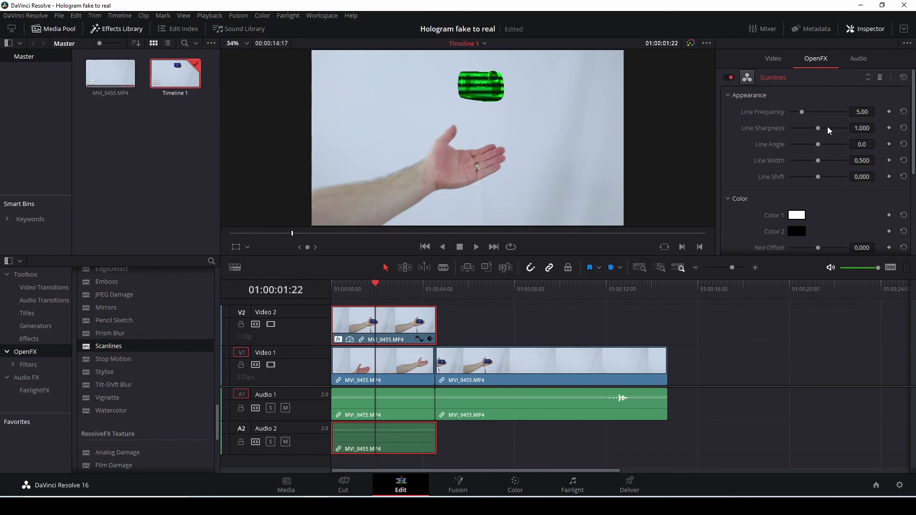
left_click_drag(802, 111, 829, 129)
mouse_move(831, 144)
left_mouse_down()
mouse_move(800, 141)
mouse_move(837, 147)
mouse_move(814, 144)
left_mouse_up()
left_click(864, 144)
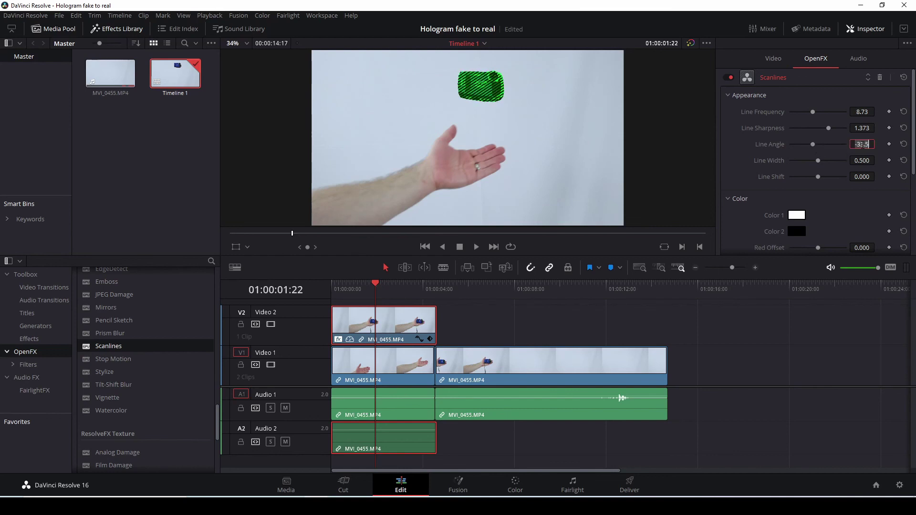
type("0.5")
key("Return")
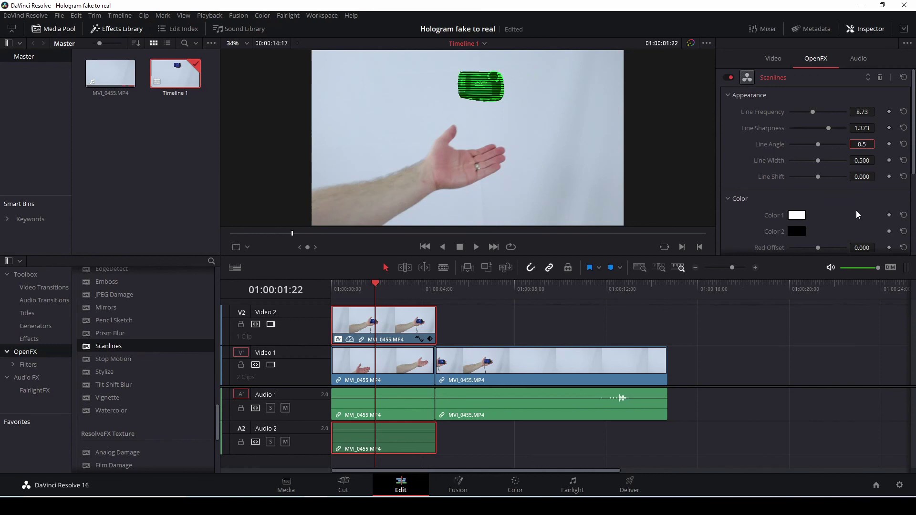
Play the timeline from the start to review the green scanline hologram.
left_click(333, 290)
key("space")
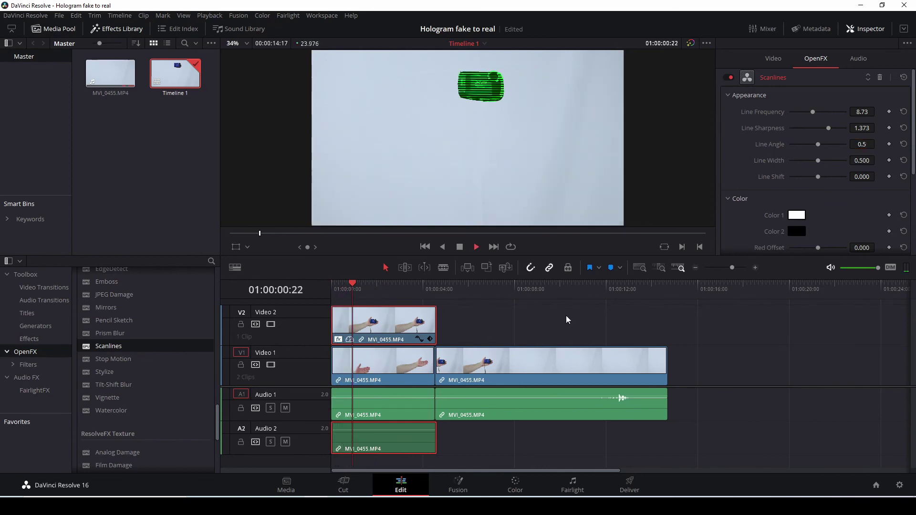